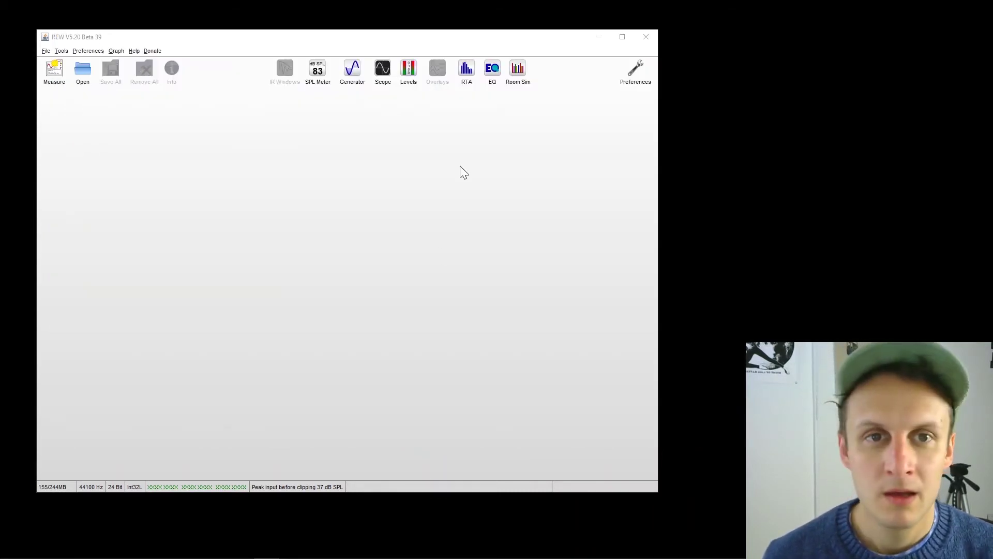
# - In Preferences, keep the ASIO driver, Apogee USB ASIO Driver device and 44.1 kHz sample rate
pyautogui.click(465, 172)
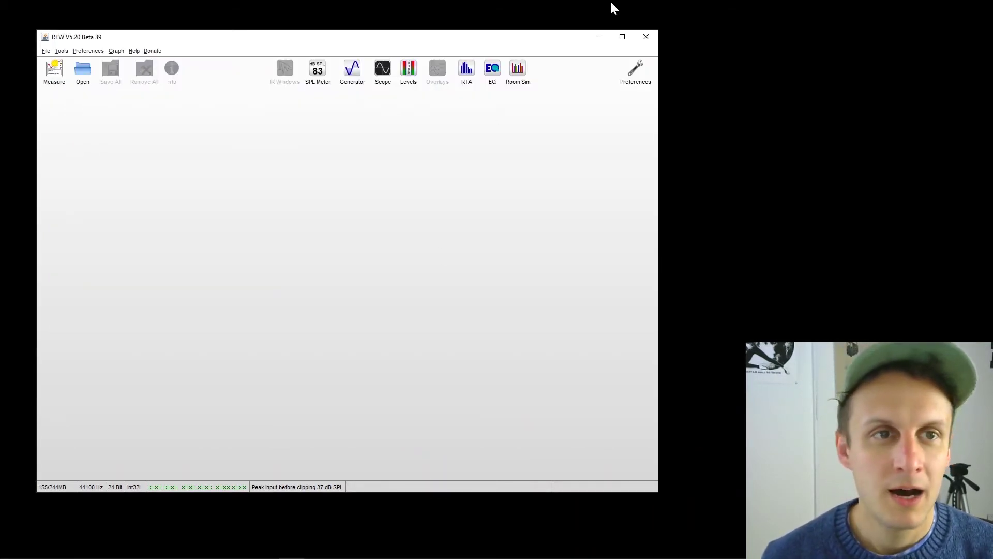
pyautogui.click(633, 77)
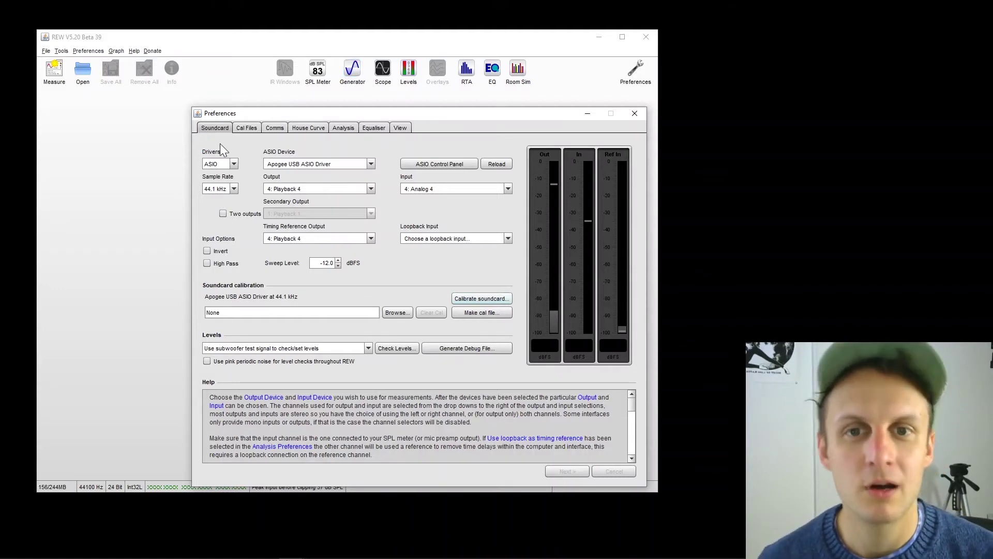
pyautogui.click(234, 165)
pyautogui.click(236, 172)
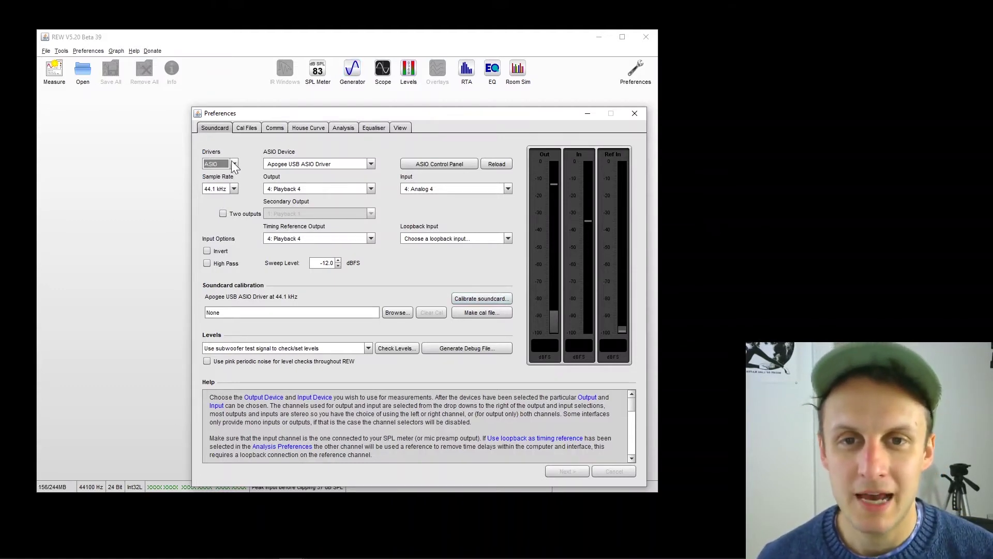
pyautogui.click(302, 164)
pyautogui.click(302, 164)
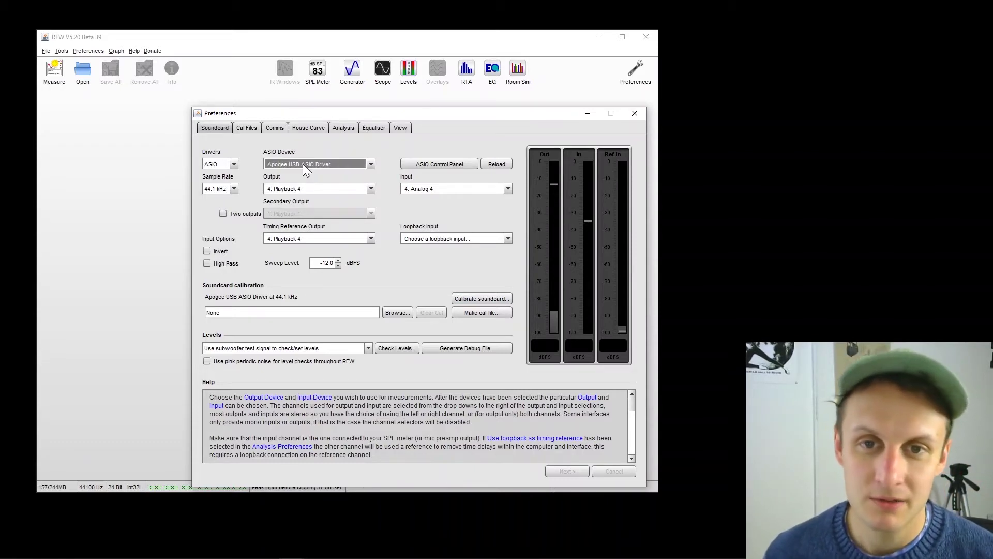
pyautogui.click(232, 189)
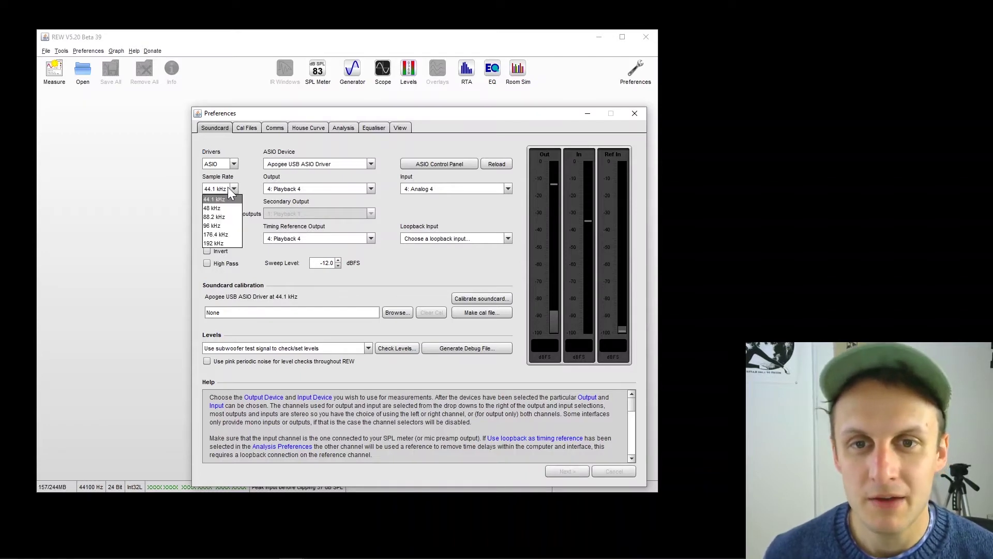
pyautogui.click(229, 189)
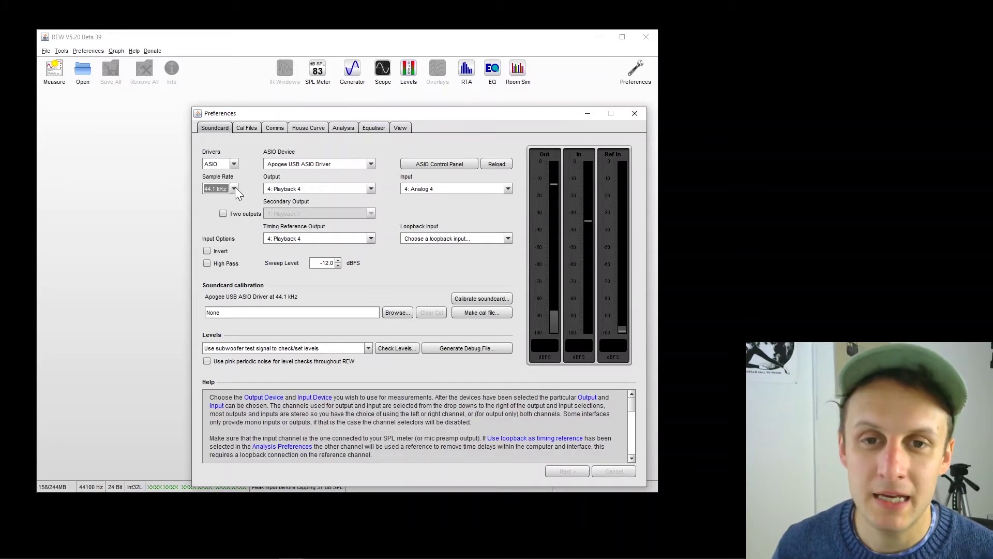
pyautogui.click(235, 188)
pyautogui.click(250, 174)
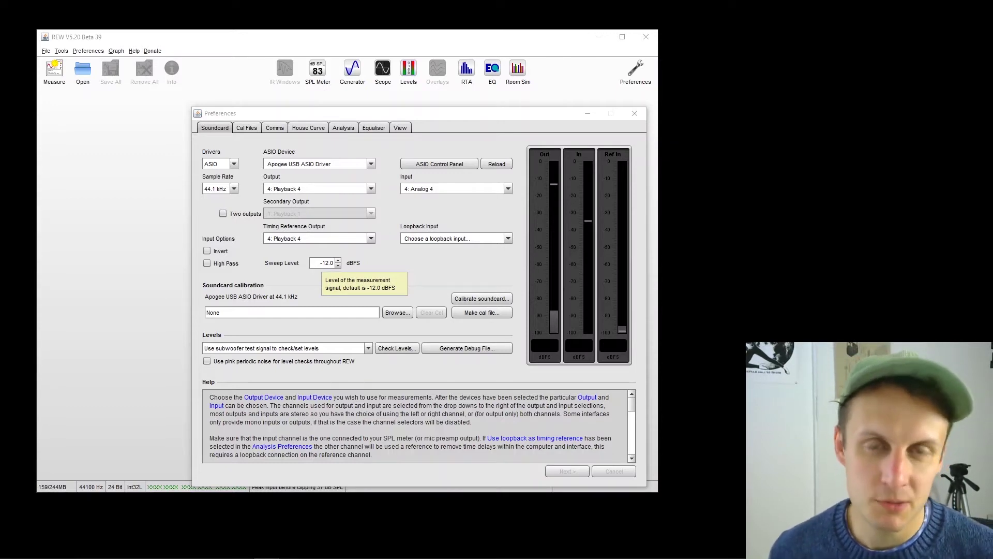
# - Leave the soundcard sweep level at -12.0 dBFS
pyautogui.doubleClick(327, 263)
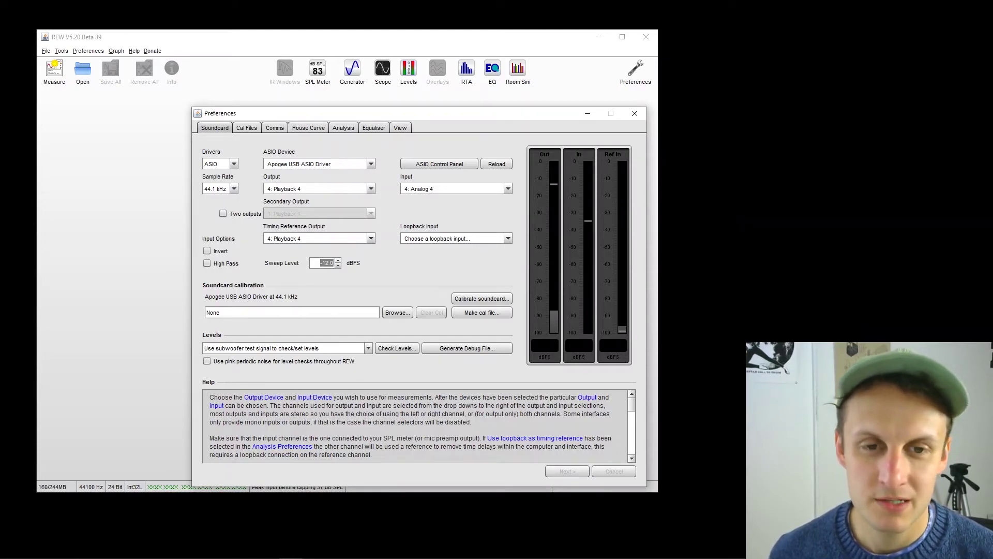
pyautogui.click(321, 262)
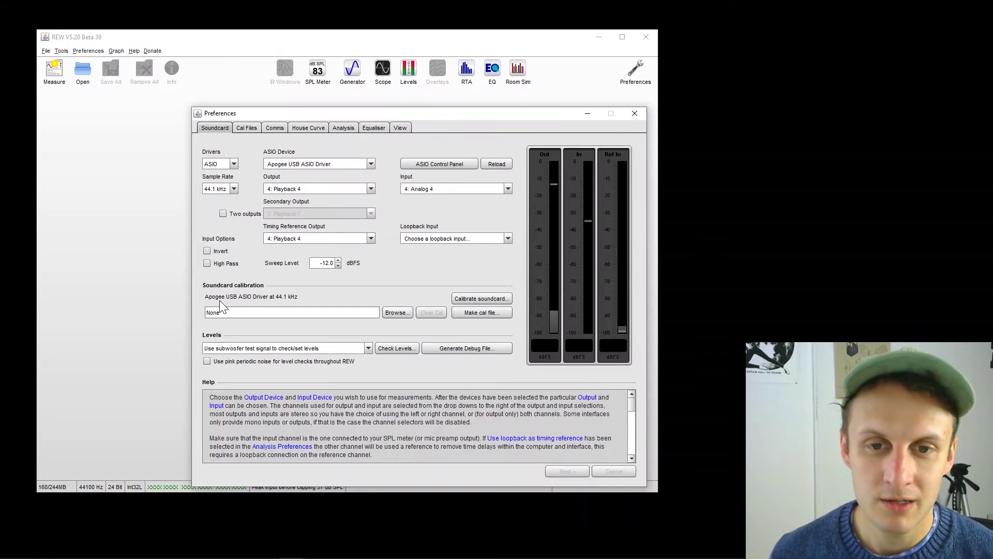
# - Pass the 1 kHz level check with input at -11.7 against the -12.0 dBFS output
pyautogui.click(486, 298)
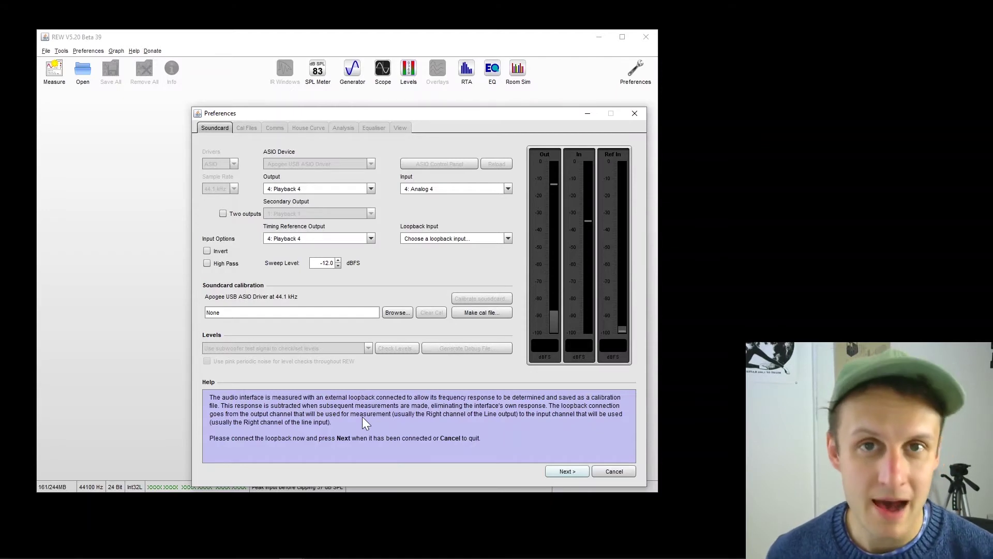
pyautogui.click(567, 471)
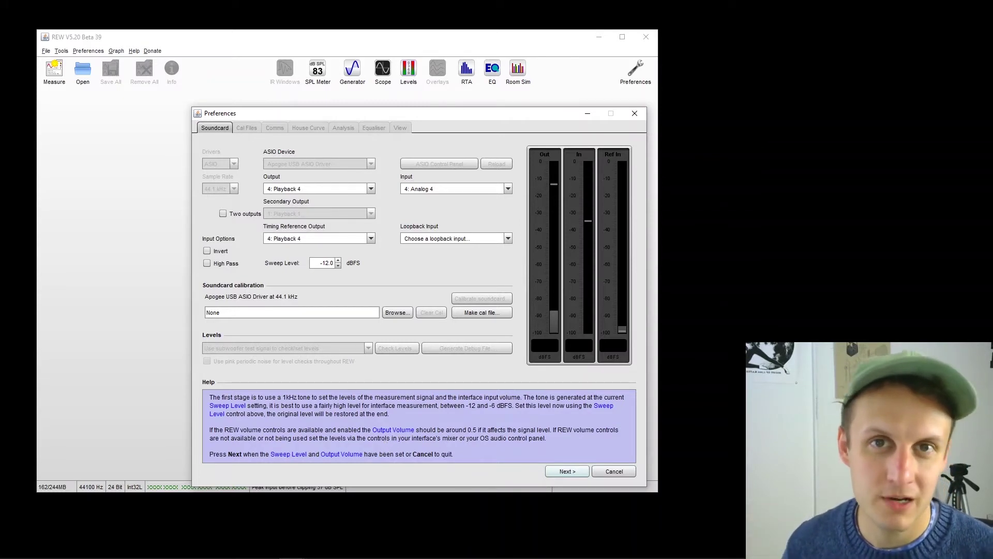
pyautogui.click(578, 472)
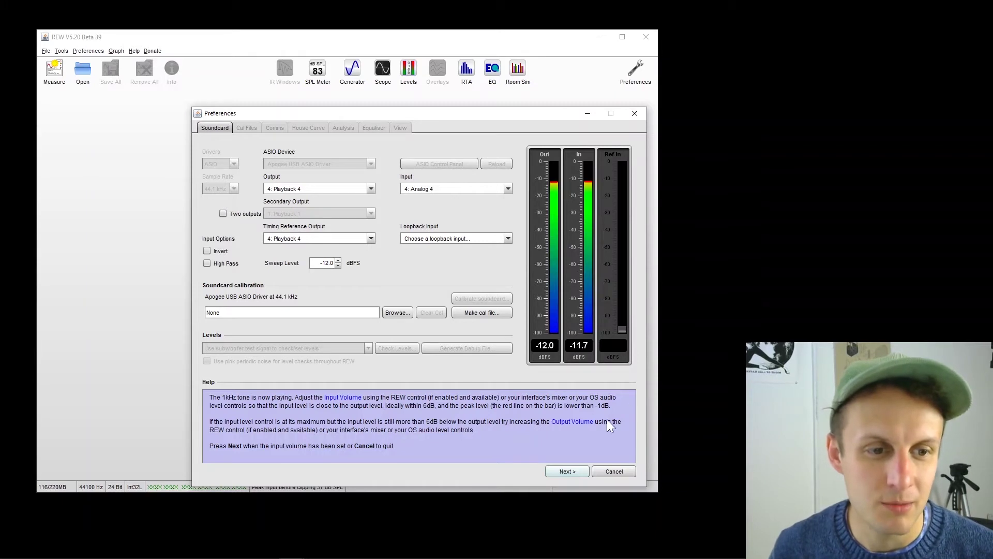
pyautogui.click(566, 470)
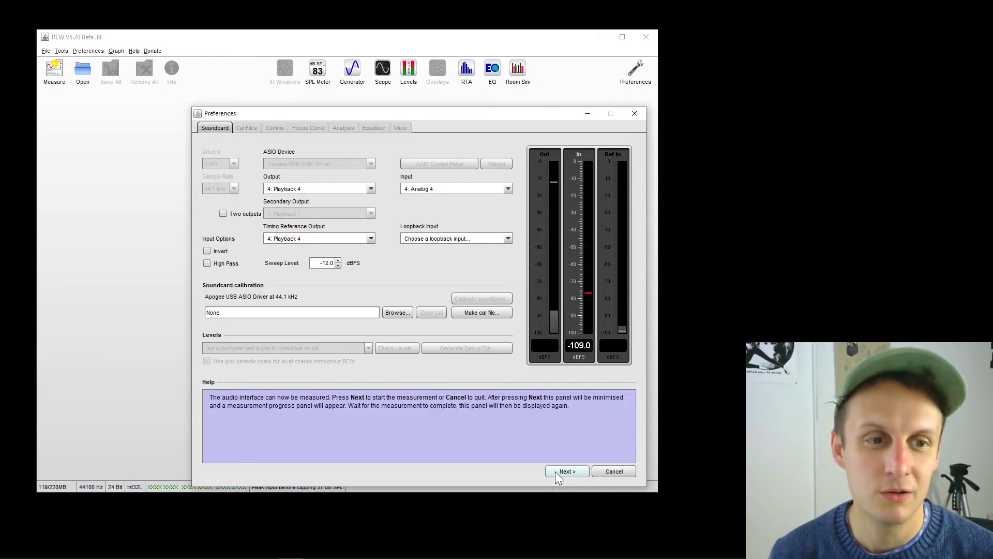
# - Run the loopback sweep and select the resulting 'Soundcard' measurement to view its response
pyautogui.click(565, 472)
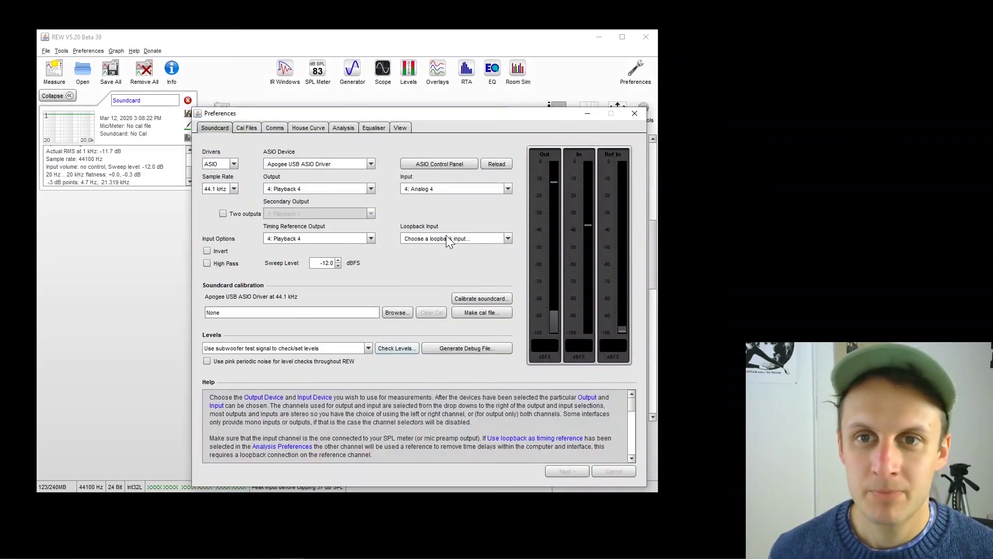
pyautogui.click(635, 113)
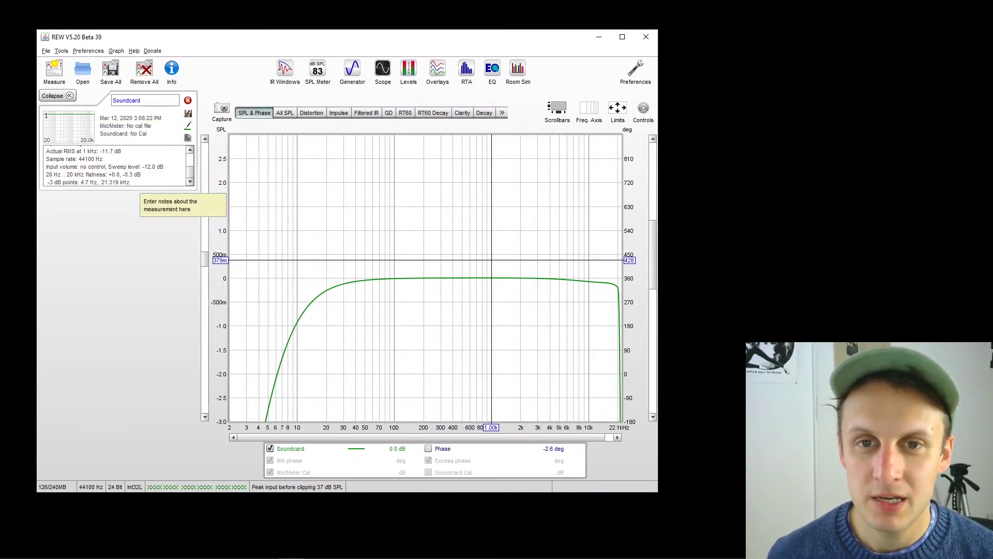
pyautogui.scroll(3, 189, 166)
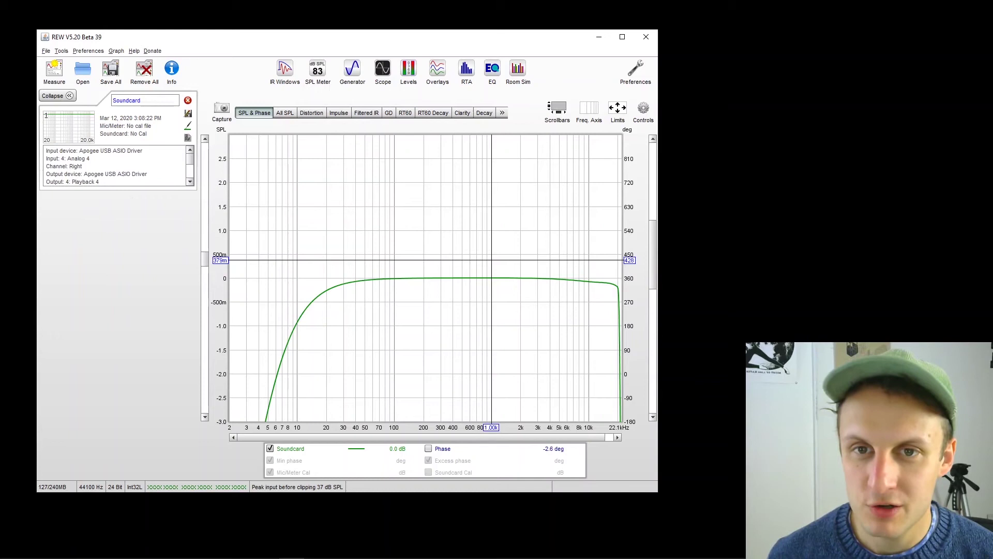
pyautogui.scroll(-3, 191, 159)
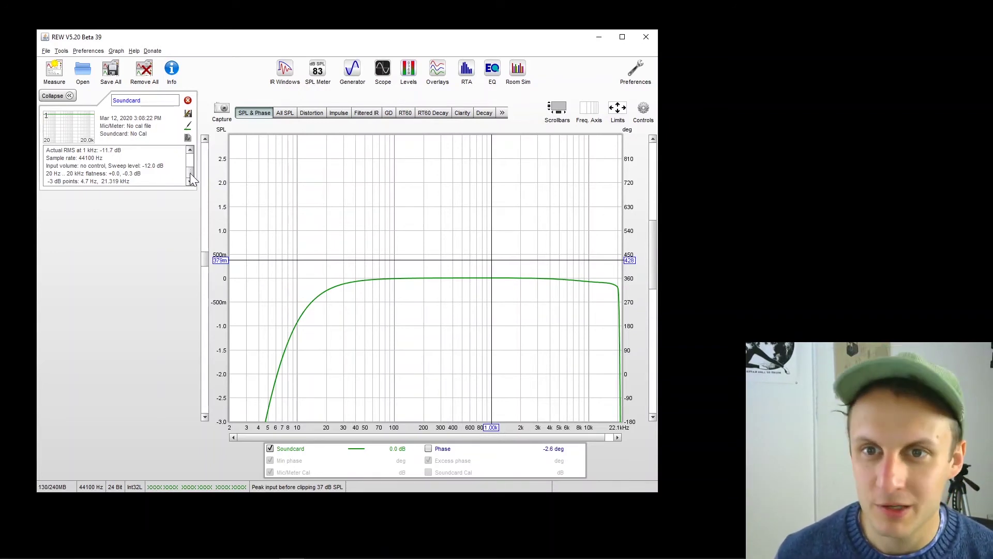
pyautogui.click(160, 135)
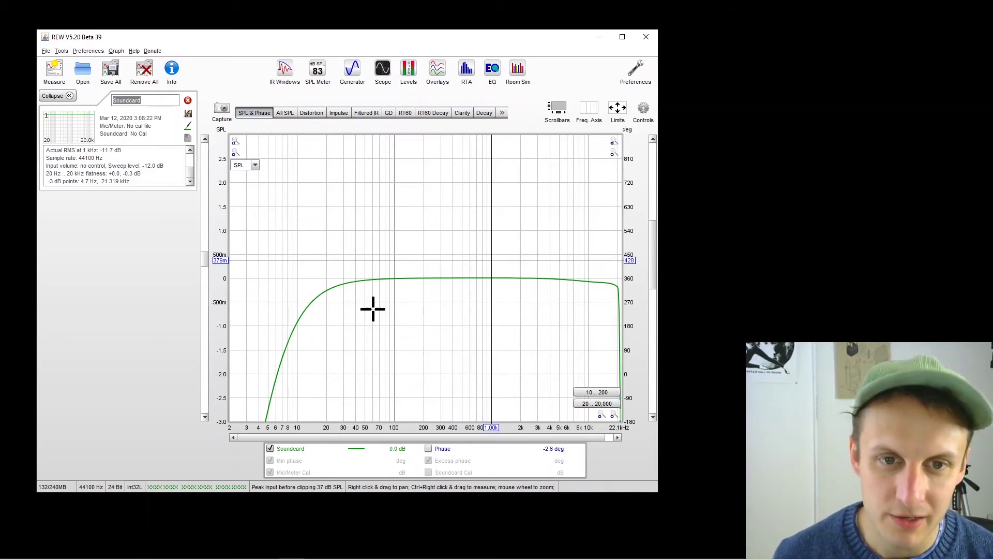
# - Show the All SPL overlay zoomed to the 20 Hz–20 kHz range
pyautogui.click(285, 114)
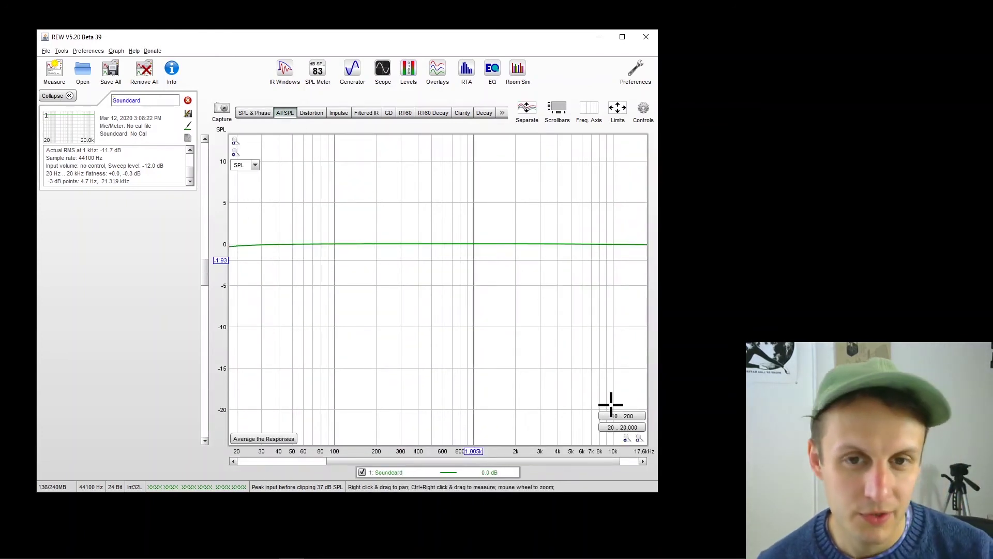
pyautogui.click(622, 430)
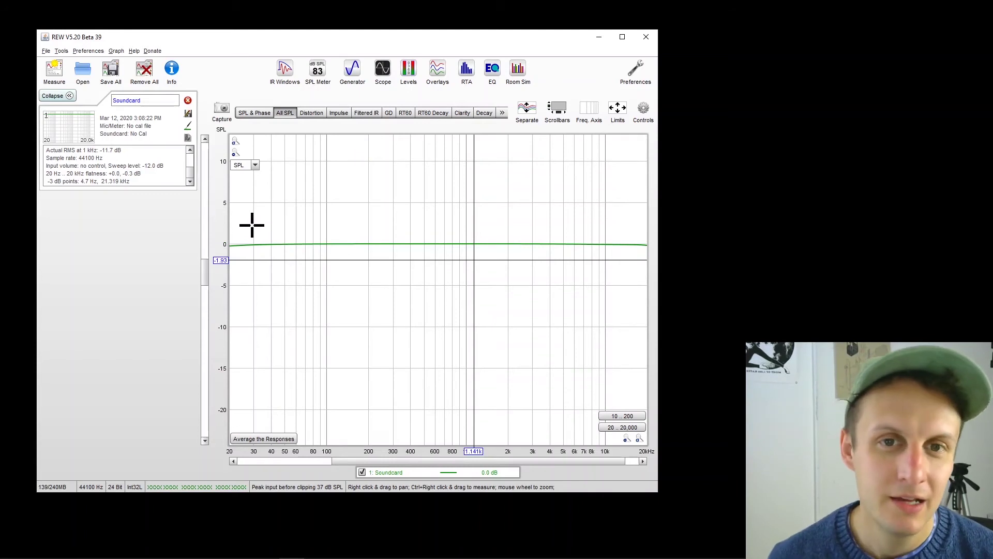
# - Show the Distortion plot and pan down to about 9 Hz to inspect the harmonics
pyautogui.click(313, 115)
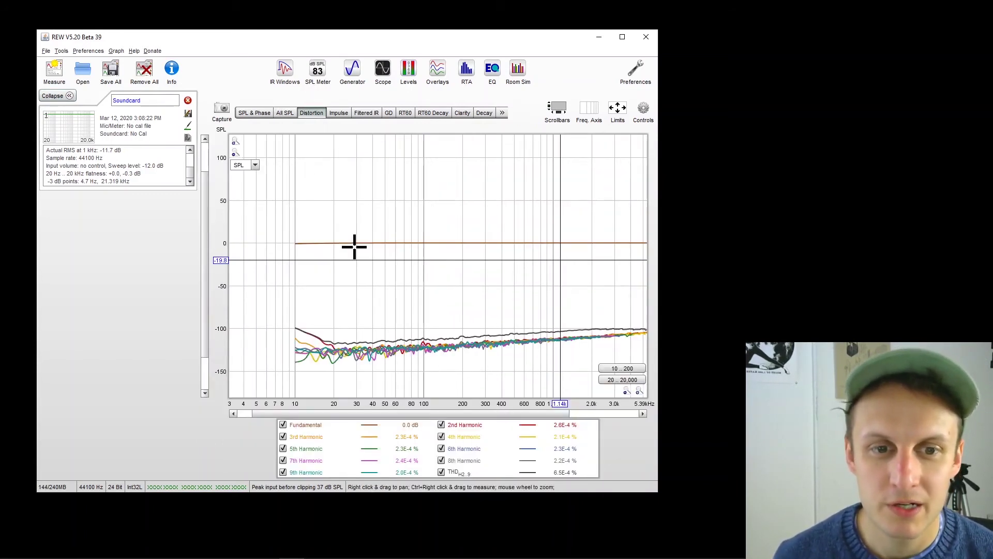
pyautogui.moveTo(362, 414); pyautogui.dragTo(401, 414)
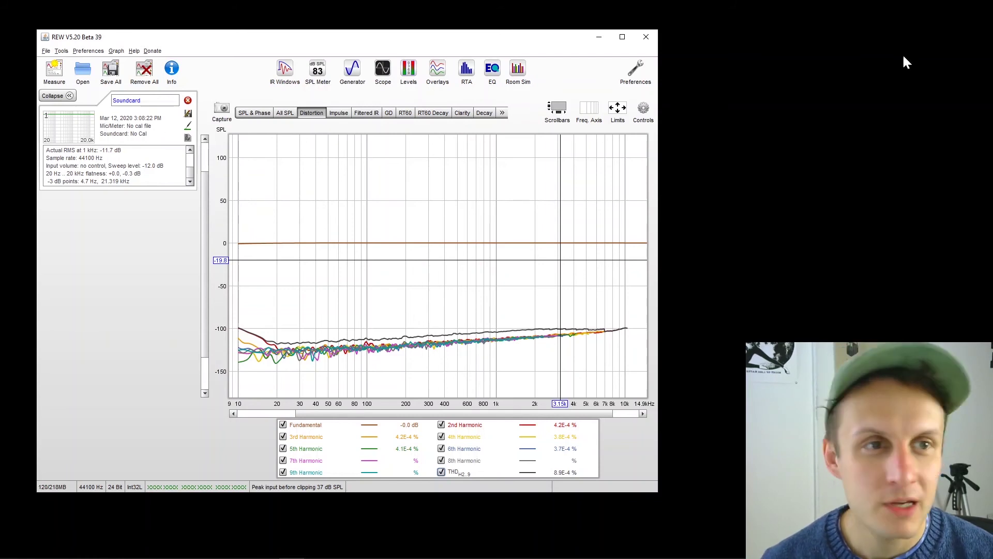
# - Make a soundcard cal file from the measurement with the note 'Line in/out 4'
pyautogui.click(637, 71)
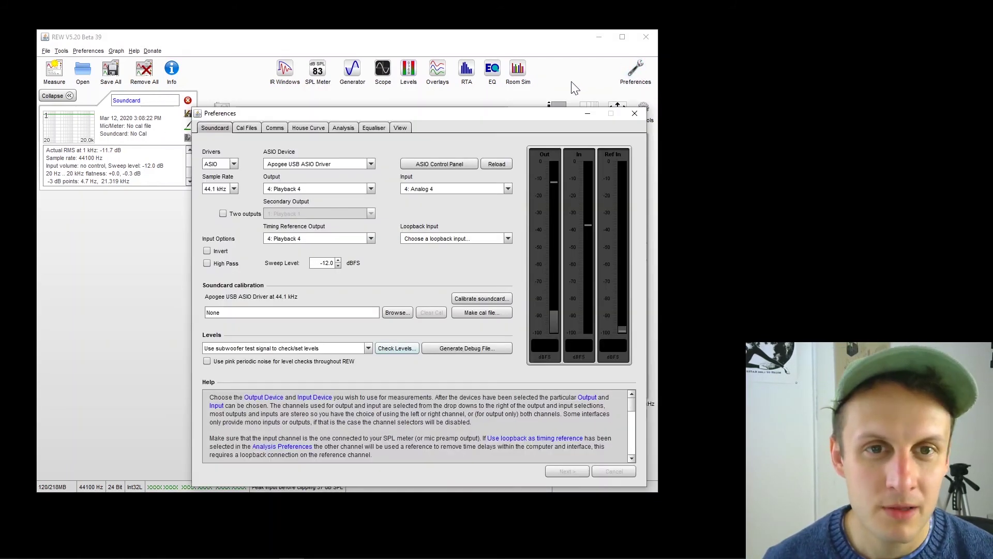
pyautogui.moveTo(500, 111); pyautogui.dragTo(459, 85)
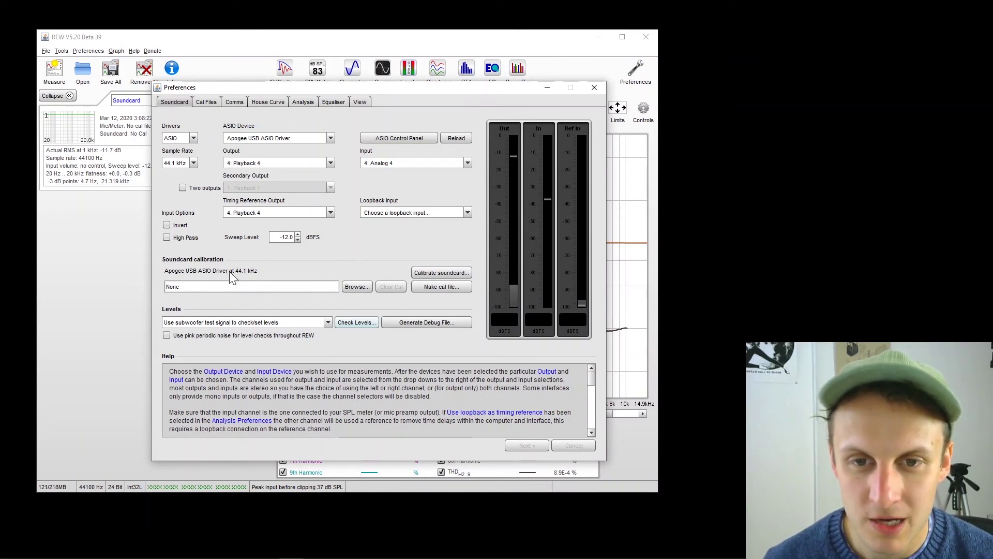
pyautogui.click(446, 286)
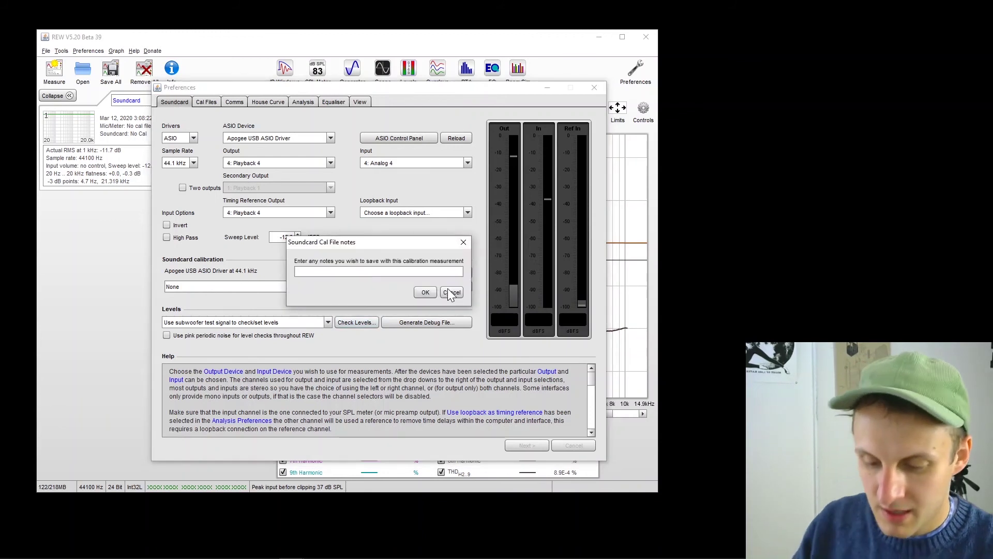
pyautogui.write('Line')
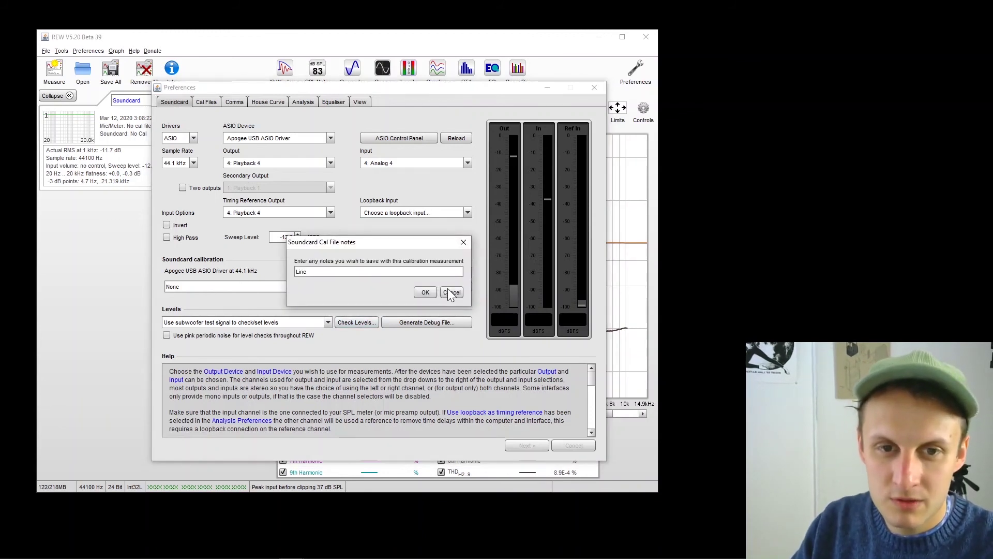
pyautogui.write(' in/out')
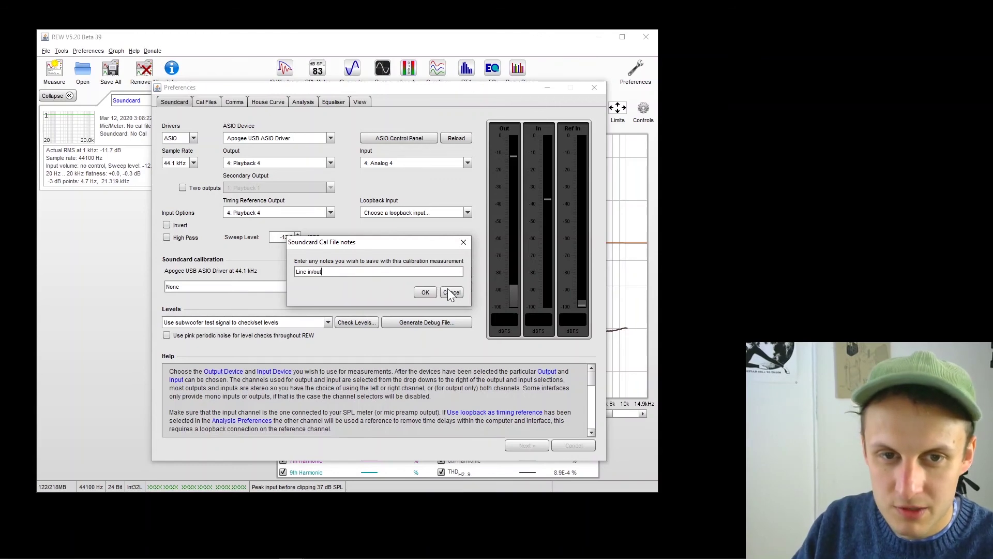
pyautogui.write(' 4')
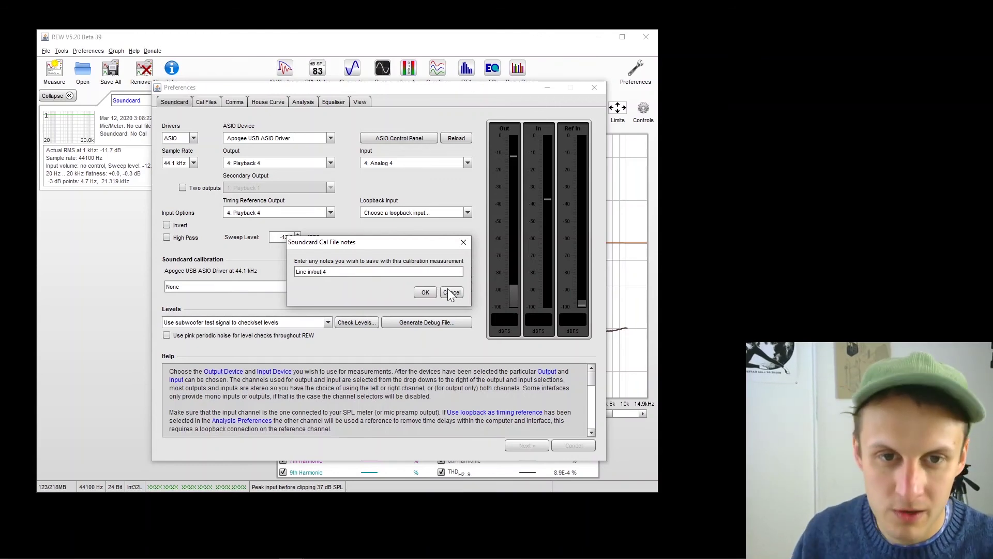
pyautogui.click(427, 292)
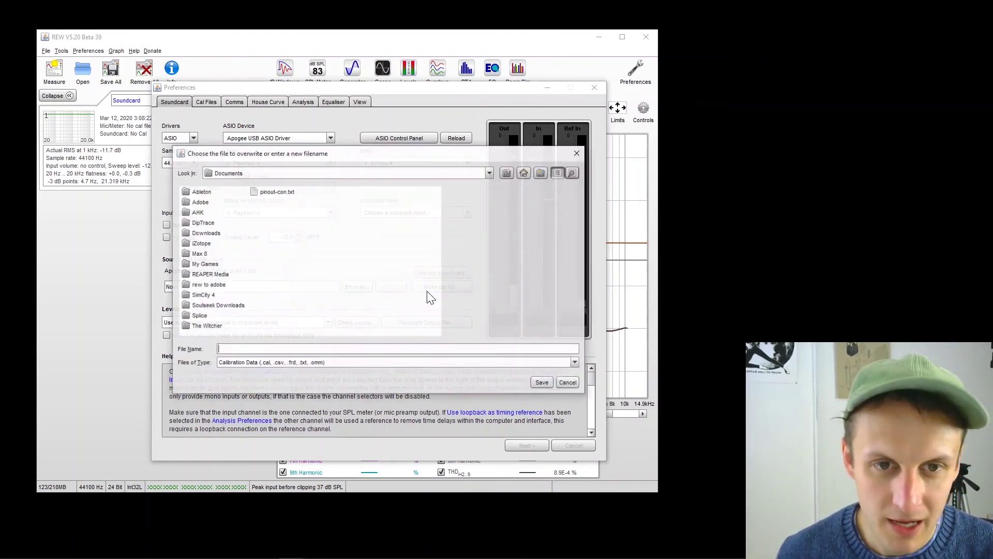
# - Save the calibration file as Apogee Quartet and close Preferences
pyautogui.write('Apogee')
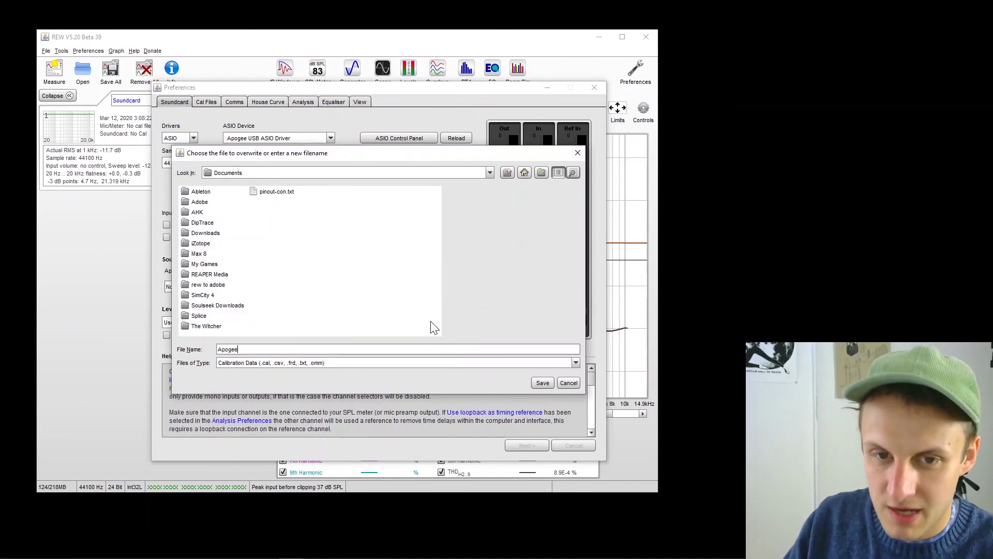
pyautogui.write(' Quartet')
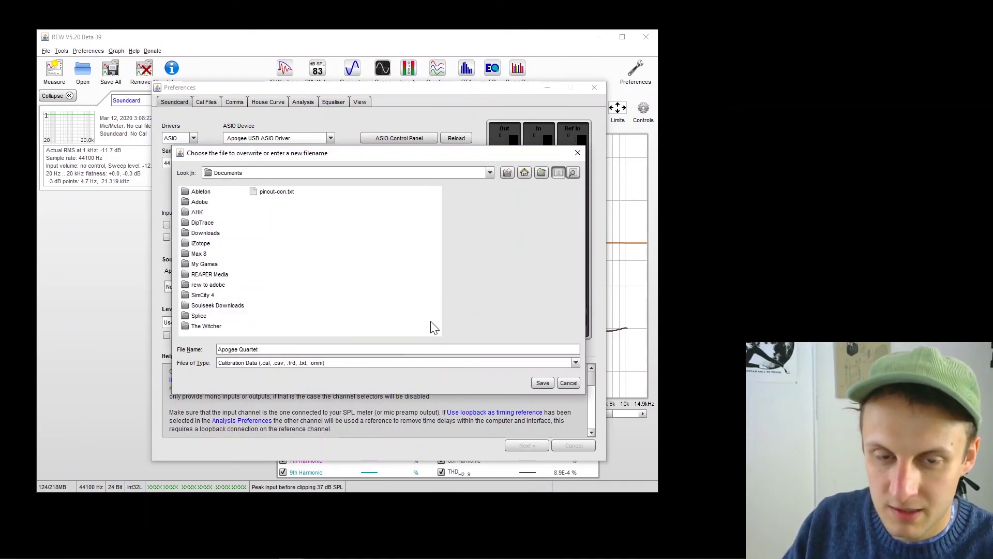
pyautogui.click(540, 382)
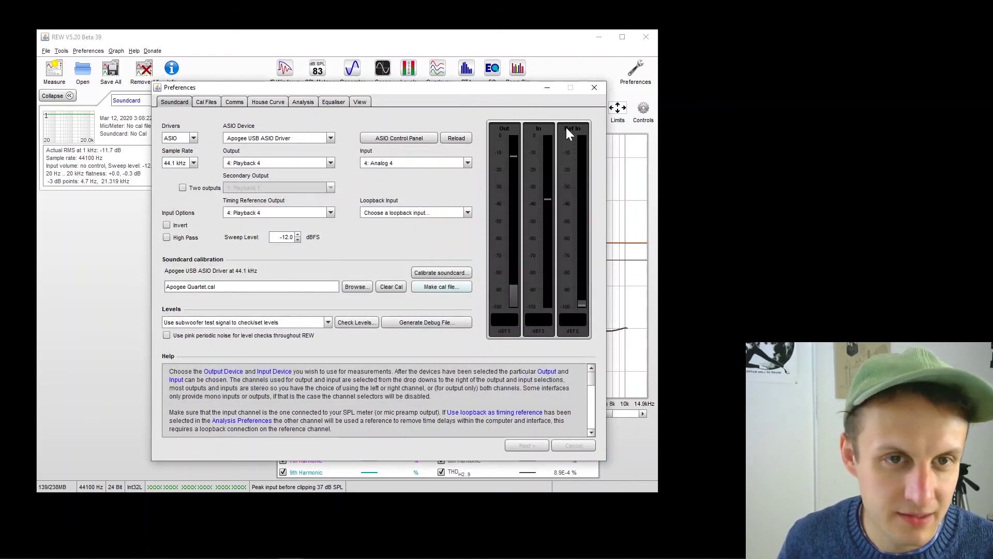
pyautogui.click(596, 89)
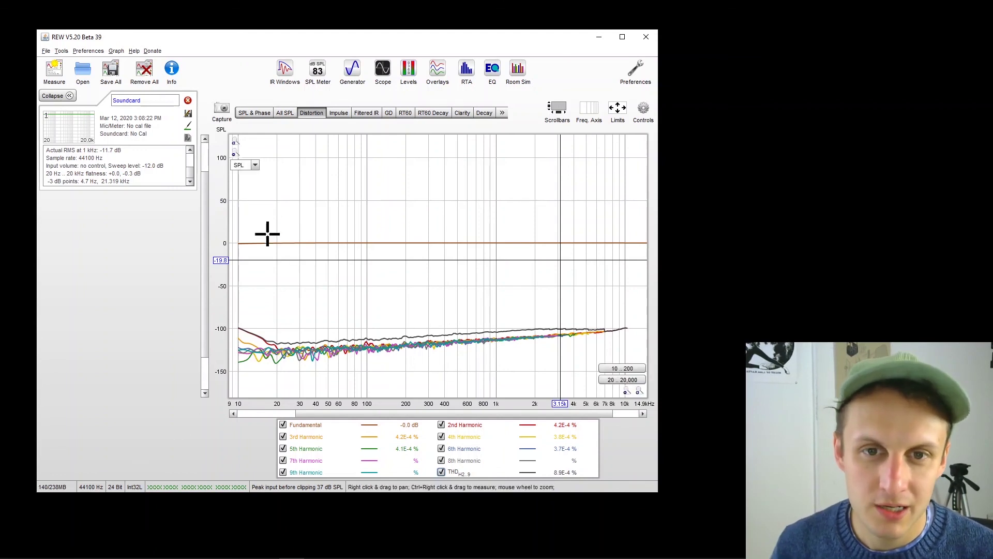
# - Switch back to the All SPL overlay graph
pyautogui.click(284, 113)
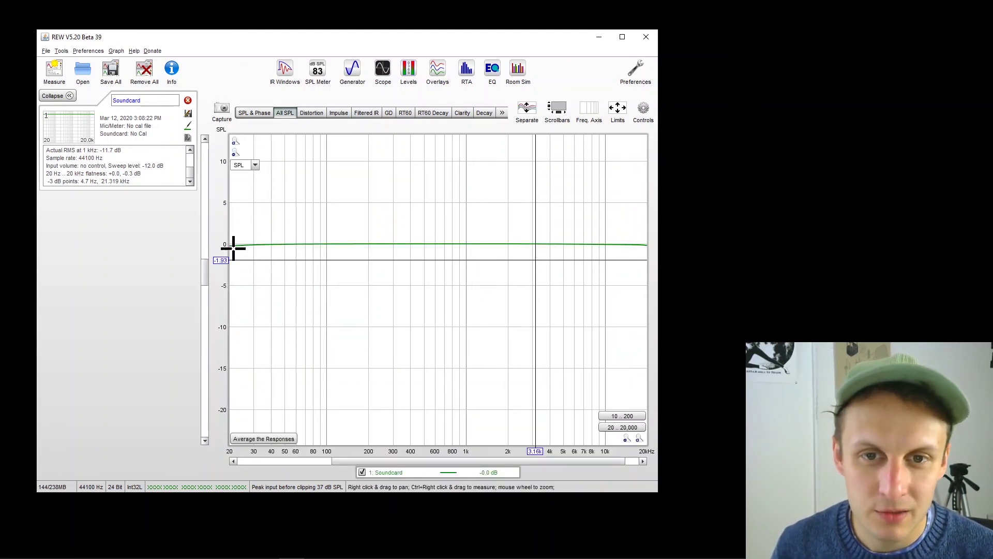